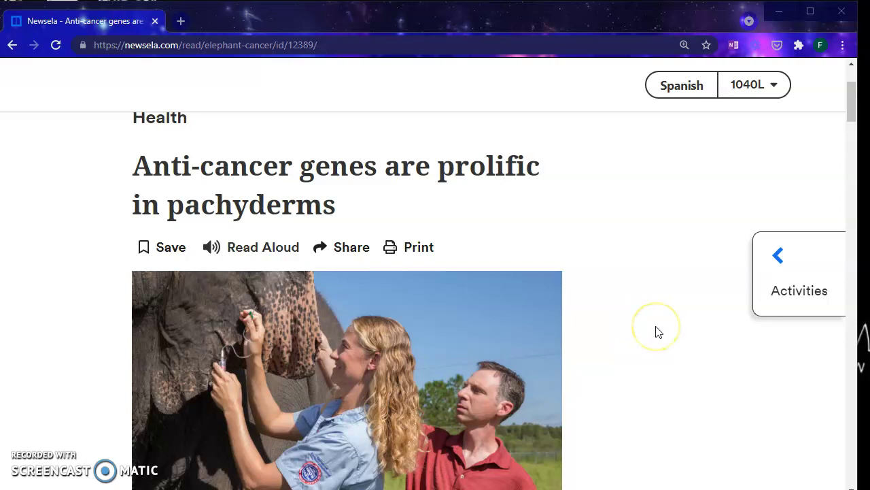
Step: Highlight the article's opening sentence, from "Cancer is one of" to "humans face.", trying yellow, green, purple and red, and settle on yellow
scroll(634, 324, "up", 2)
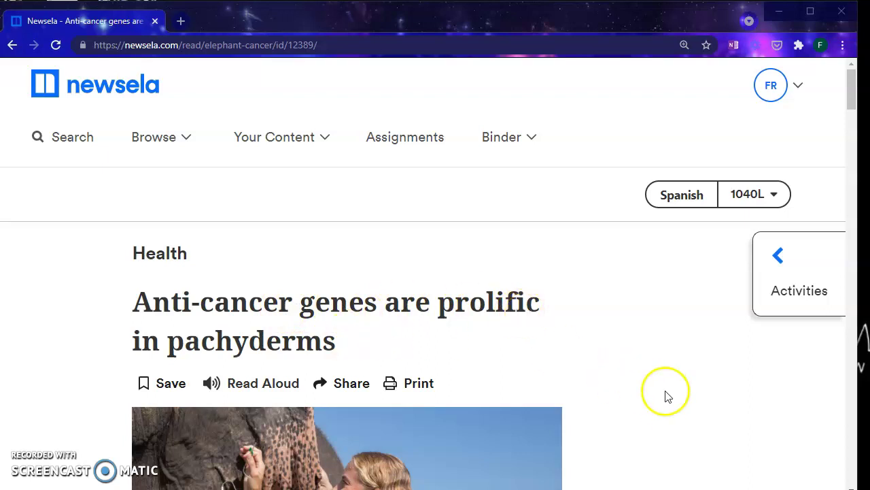
scroll(649, 404, "down", 3)
scroll(632, 403, "down", 5)
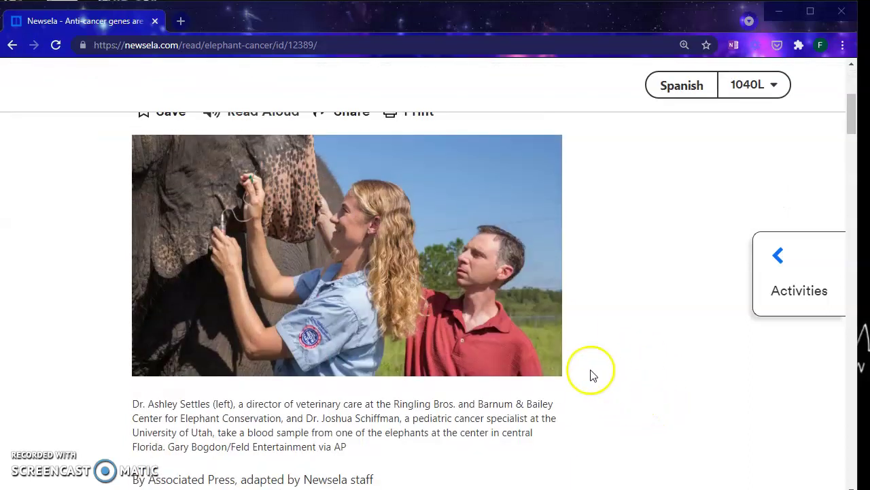
mouse_move(253, 265)
left_mouse_down()
mouse_move(307, 271)
mouse_move(342, 305)
left_mouse_up()
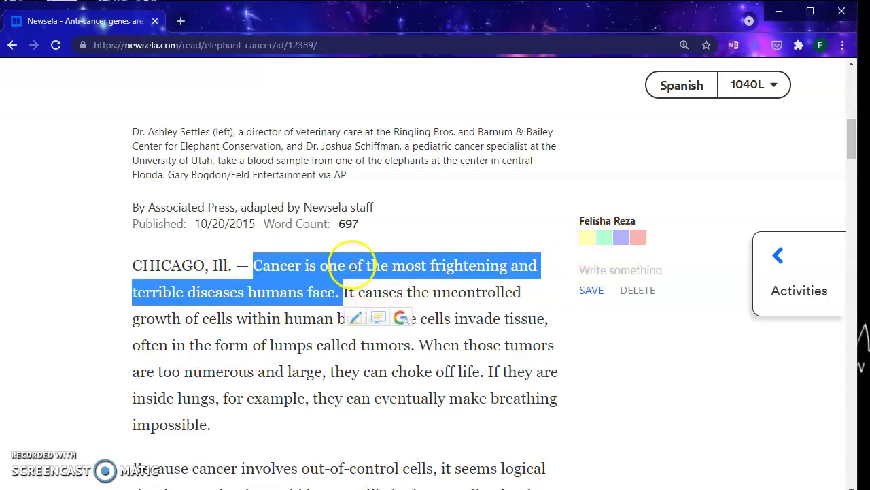
left_click(587, 239)
left_click(603, 238)
left_click(620, 239)
left_click(639, 240)
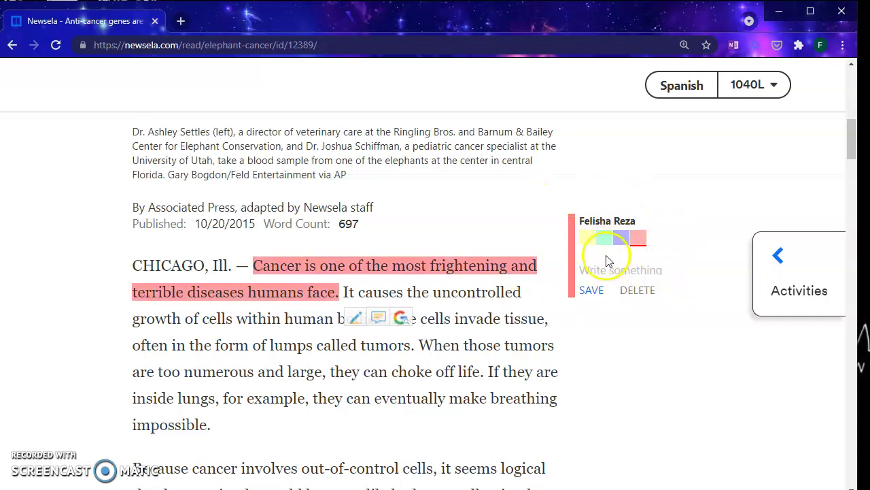
left_click(586, 238)
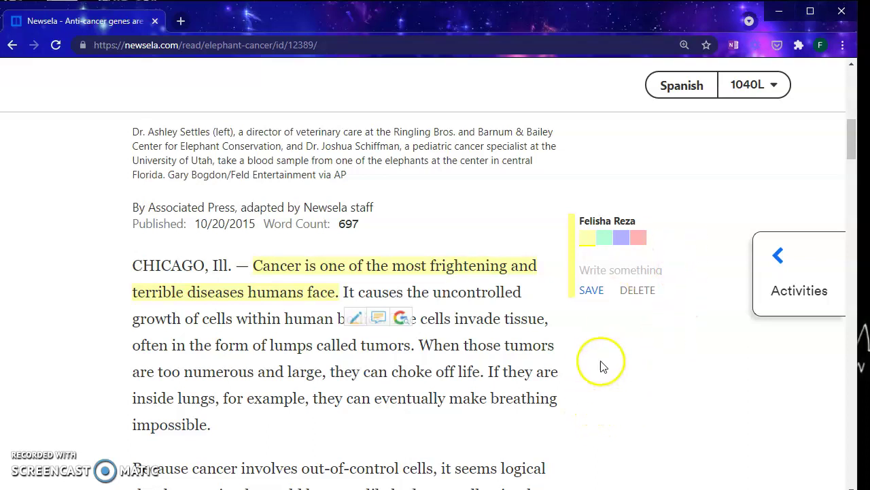
Step: Delete the yellow highlight from the article's opening sentence about cancer
scroll(513, 335, "up", 2)
scroll(516, 338, "down", 1)
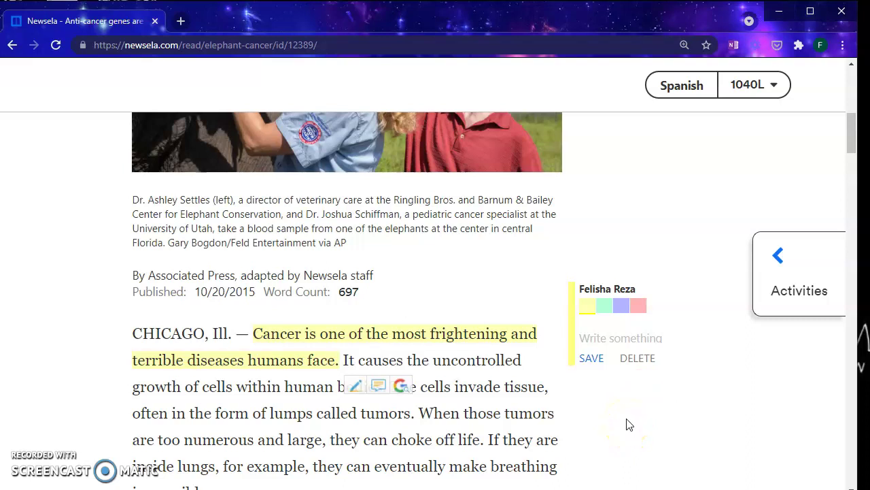
left_click(582, 400)
left_click(511, 340)
left_click(637, 359)
Step: Highlight "The cells invade tissue, often in the form of lumps called tumors." in yellow and save the note "scientific process"
scroll(369, 357, "down", 2)
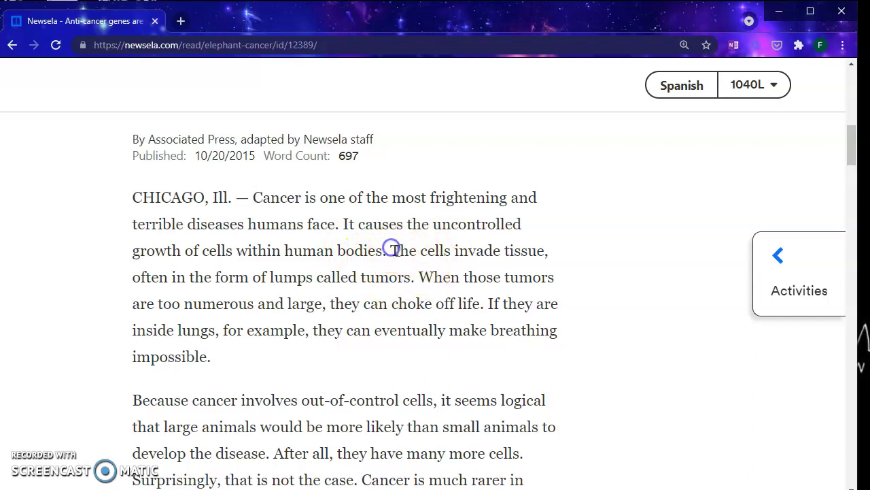
left_click_drag(393, 247, 416, 281)
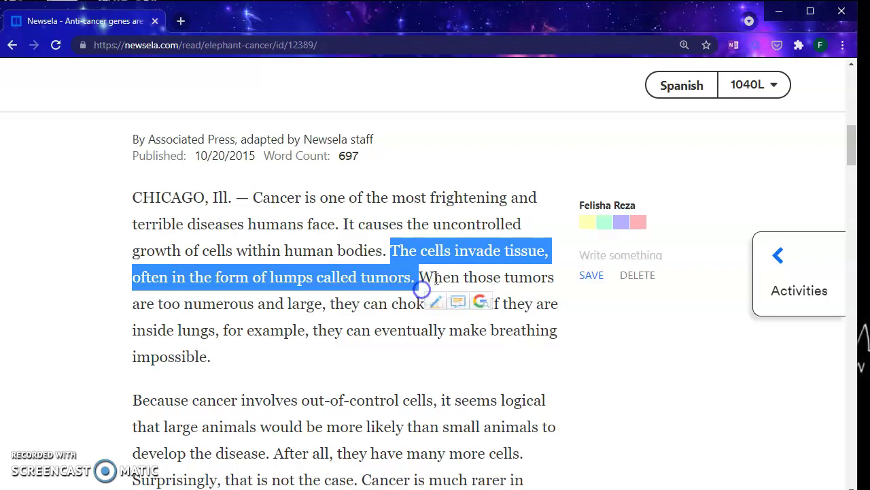
left_click(587, 222)
left_click(612, 265)
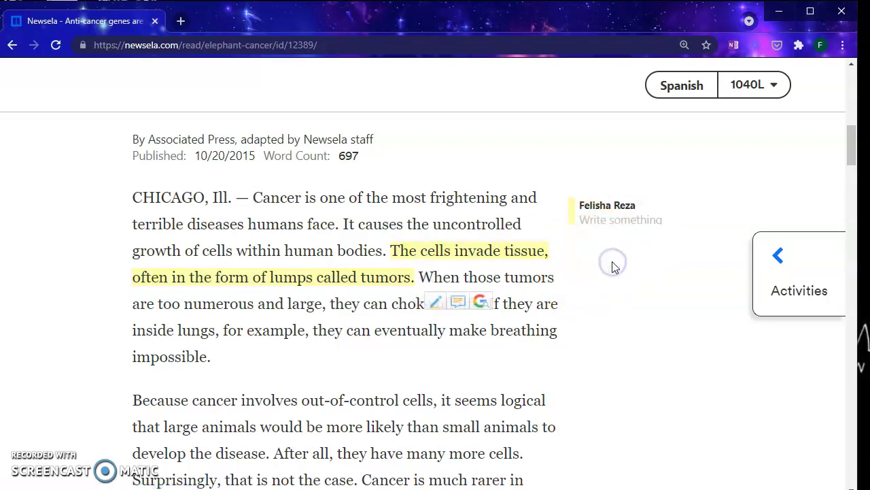
left_click(617, 230)
left_click(613, 254)
type("scientific process")
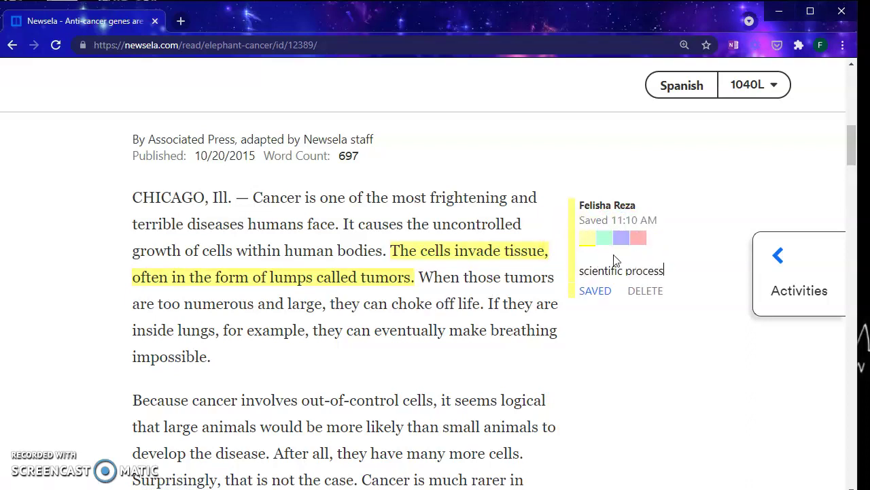
left_click(606, 293)
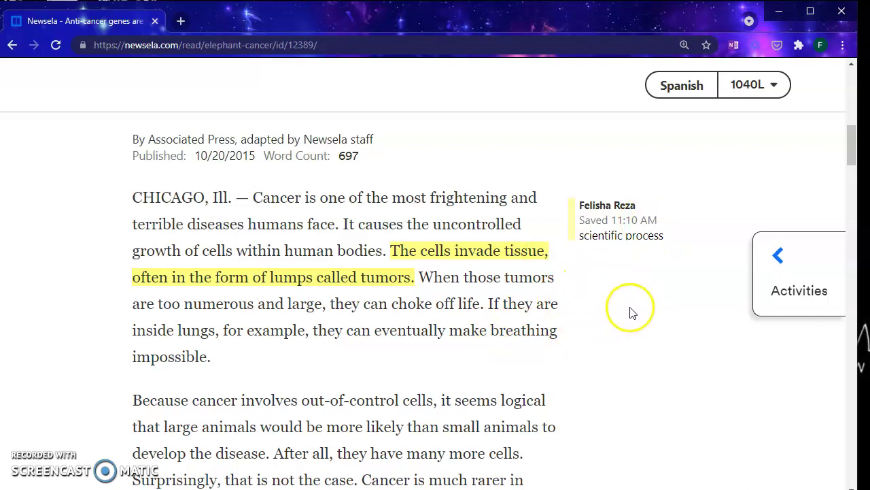
Step: Highlight the word "resistant." in the paragraph about the new p53 studies in green and save the note "resistant?" on it
scroll(631, 311, "down", 1)
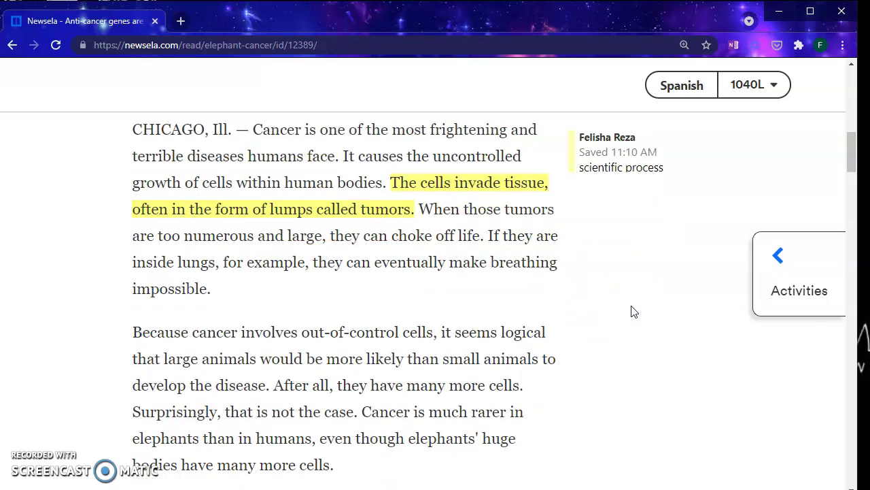
scroll(633, 306, "down", 3)
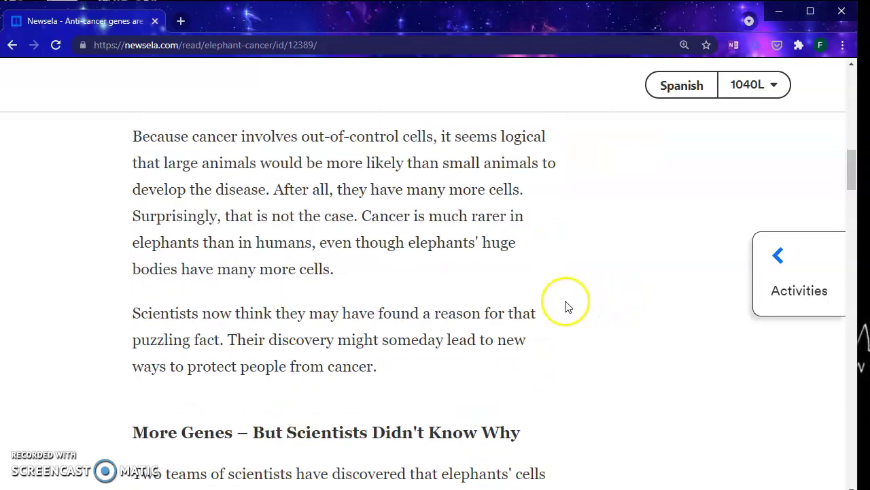
scroll(585, 297, "down", 3)
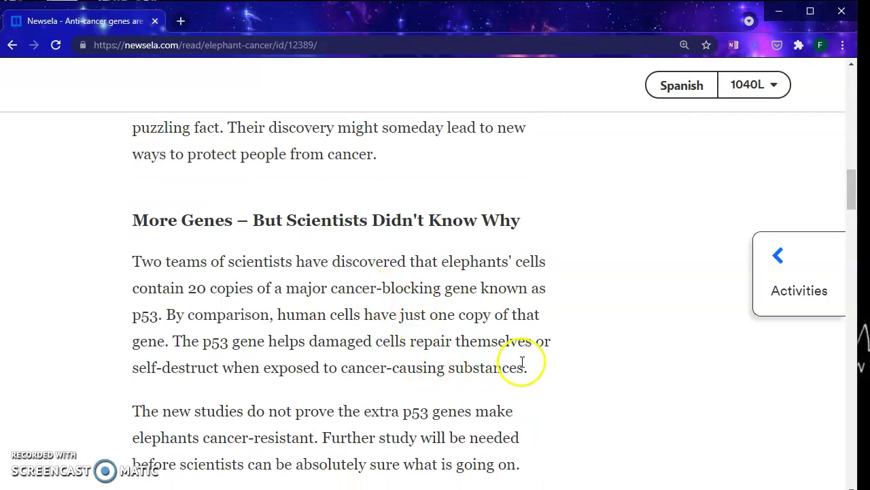
scroll(514, 396, "down", 1)
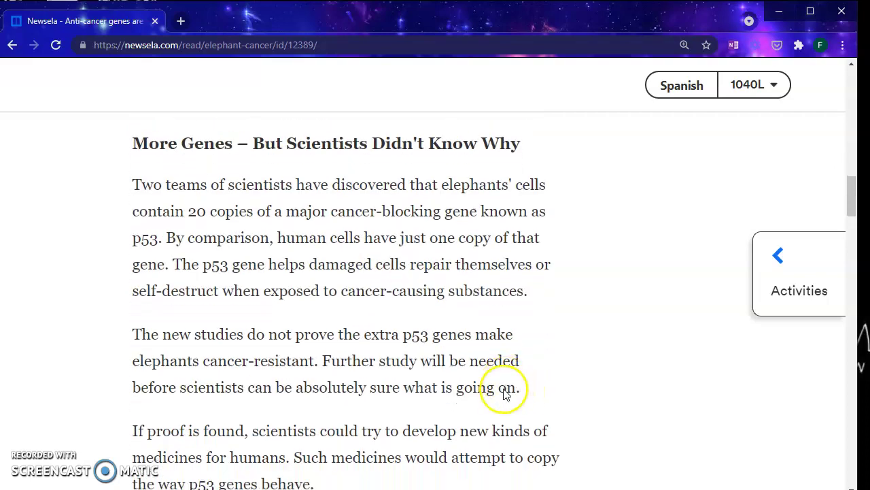
scroll(504, 394, "down", 1)
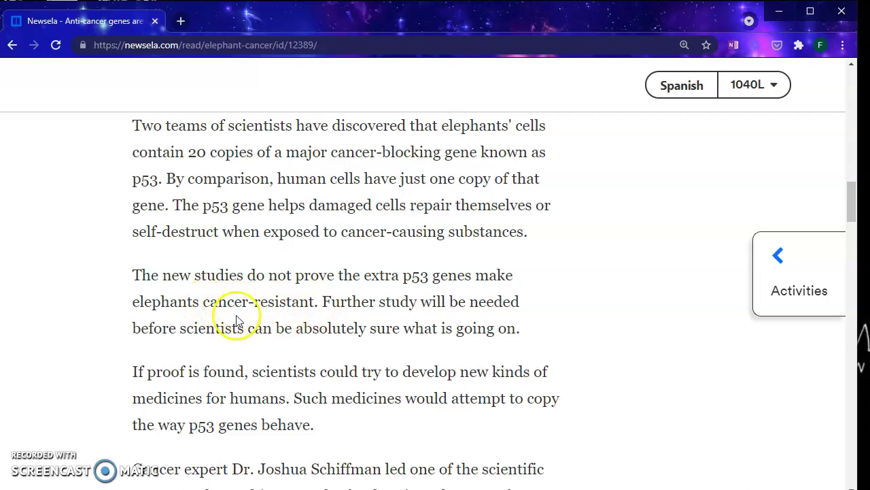
left_click_drag(254, 302, 318, 302)
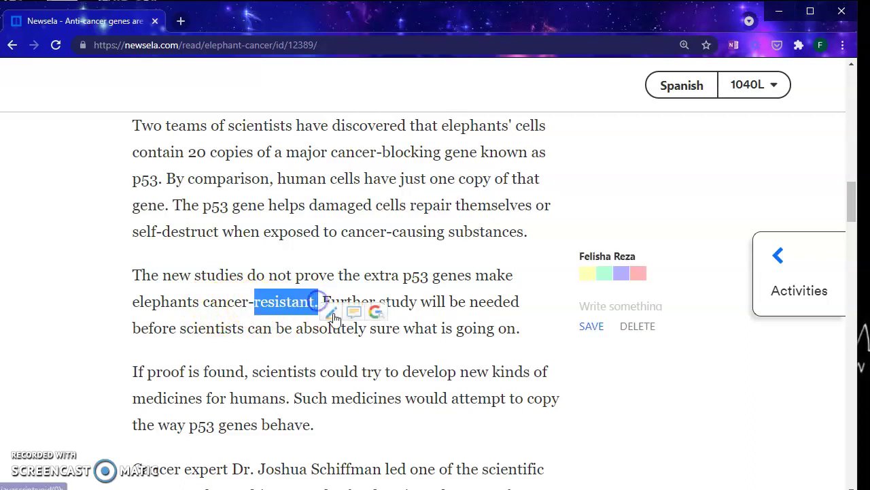
left_click(605, 274)
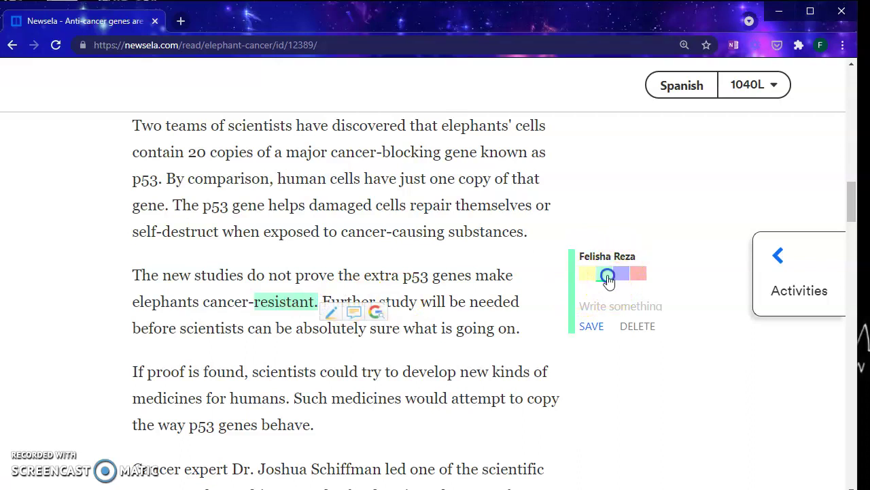
left_click(596, 306)
type("resistant")
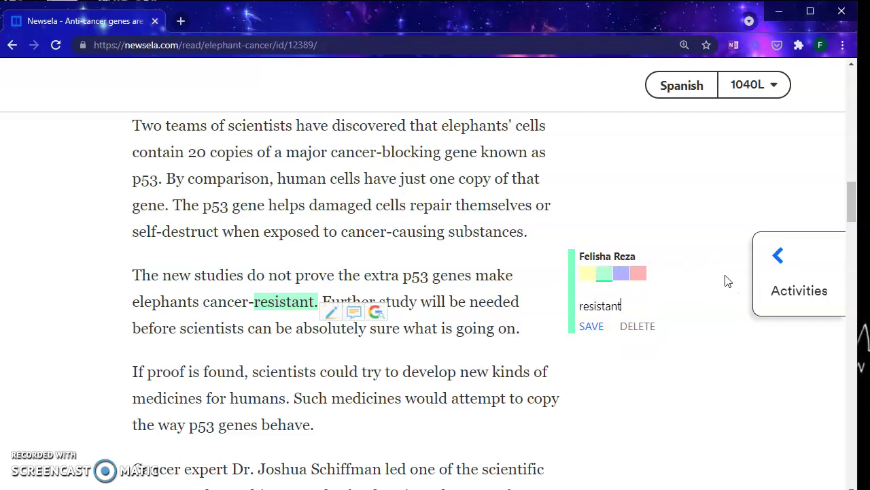
type("?")
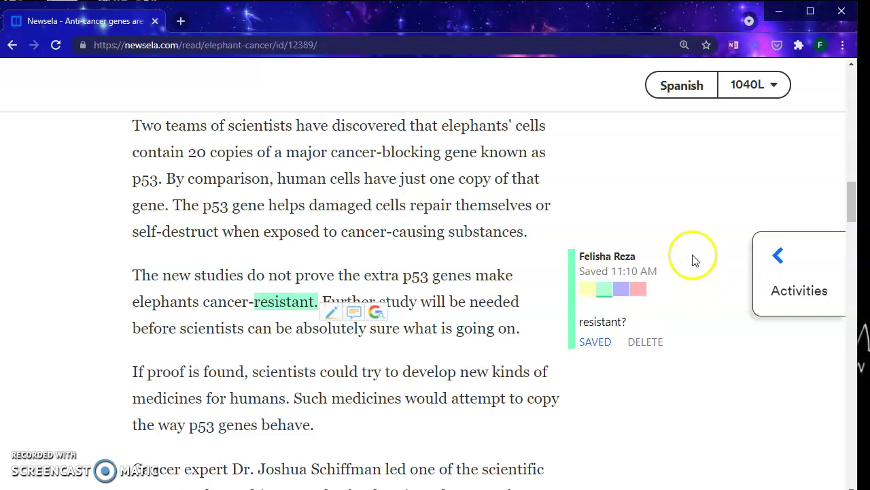
left_click(598, 342)
Step: Highlight the passage from "The speaker said large animals" through "Scientists had no idea why." in red and save the note "How do they do this?"
scroll(574, 333, "down", 2)
scroll(573, 333, "down", 1)
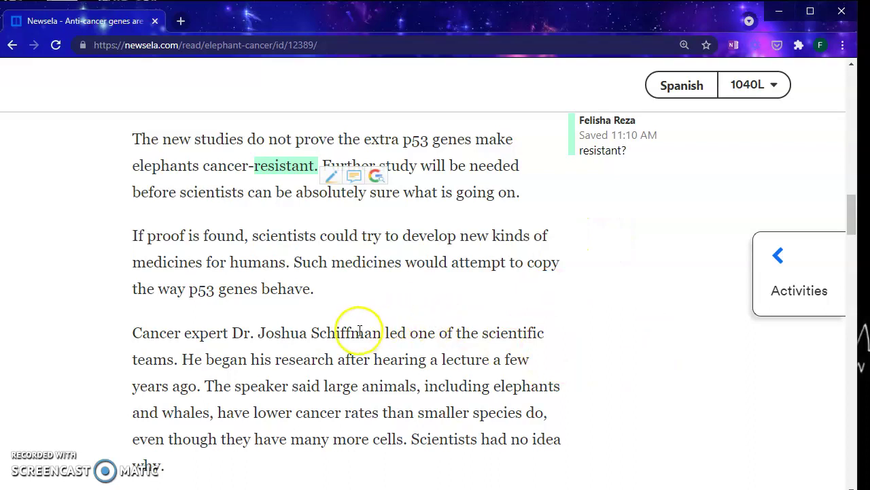
scroll(362, 330, "down", 1)
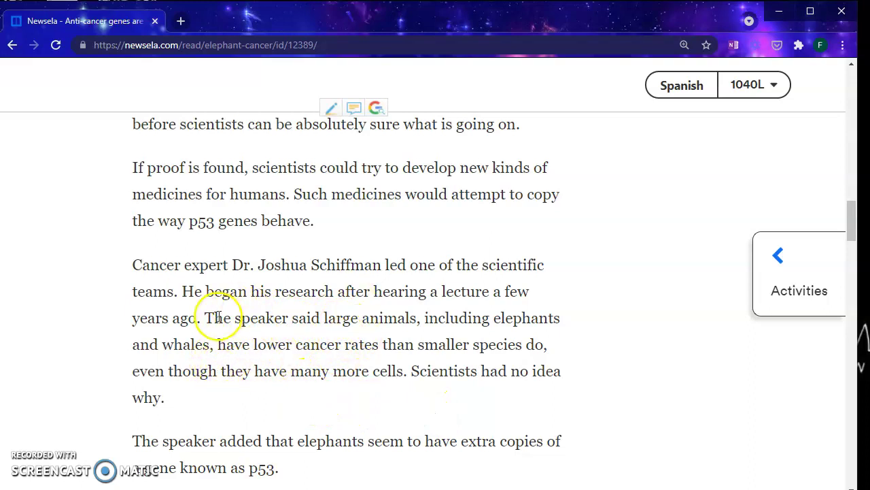
left_click_drag(204, 318, 530, 338)
left_click_drag(479, 348, 541, 368)
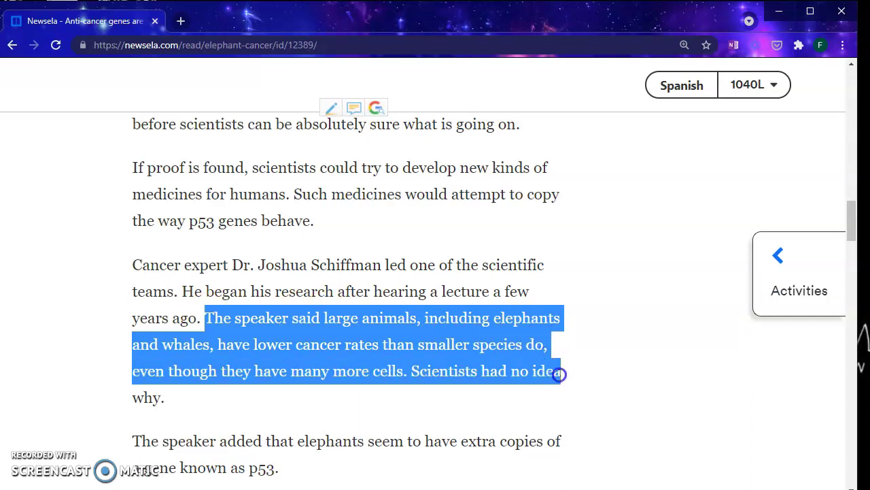
left_click_drag(546, 384, 196, 401)
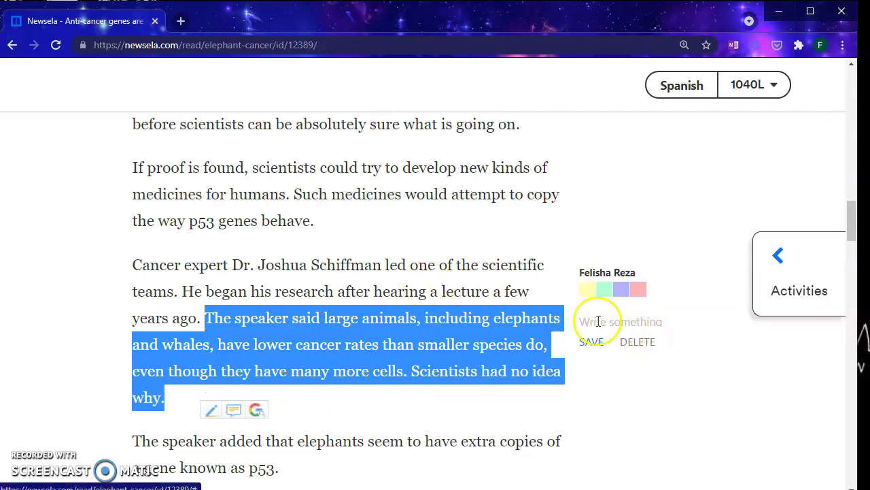
left_click(640, 289)
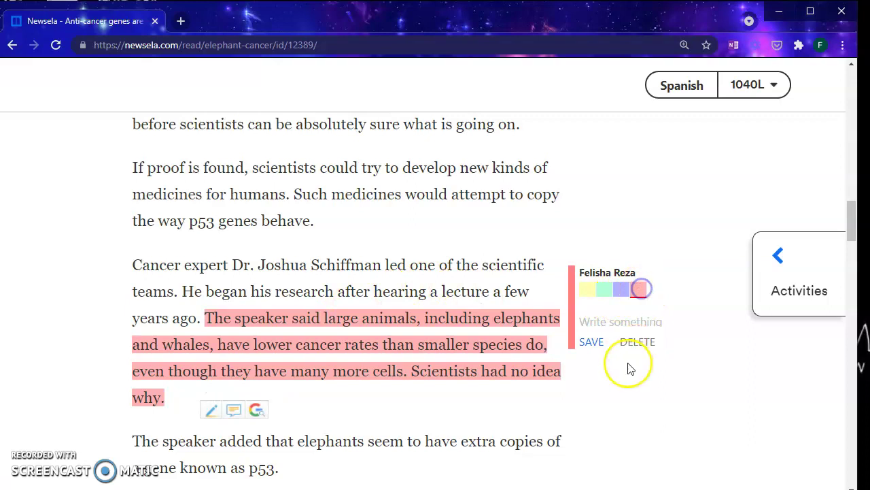
left_click(605, 324)
type("H")
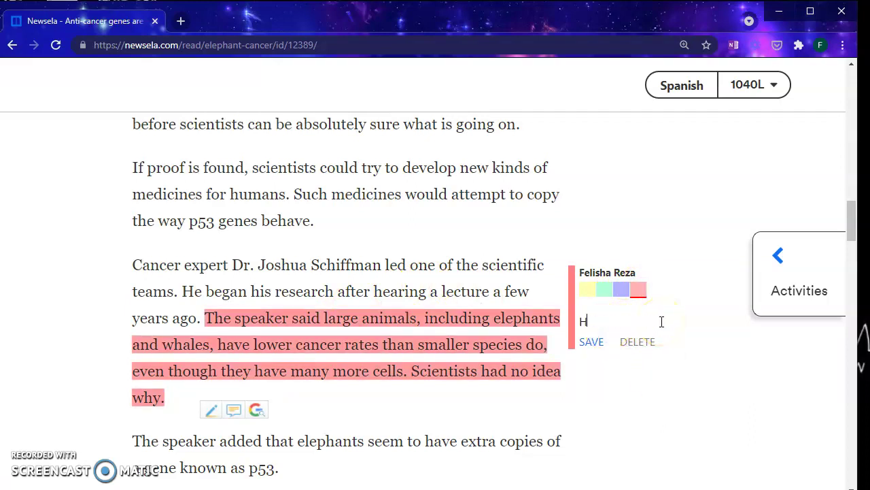
type("ow")
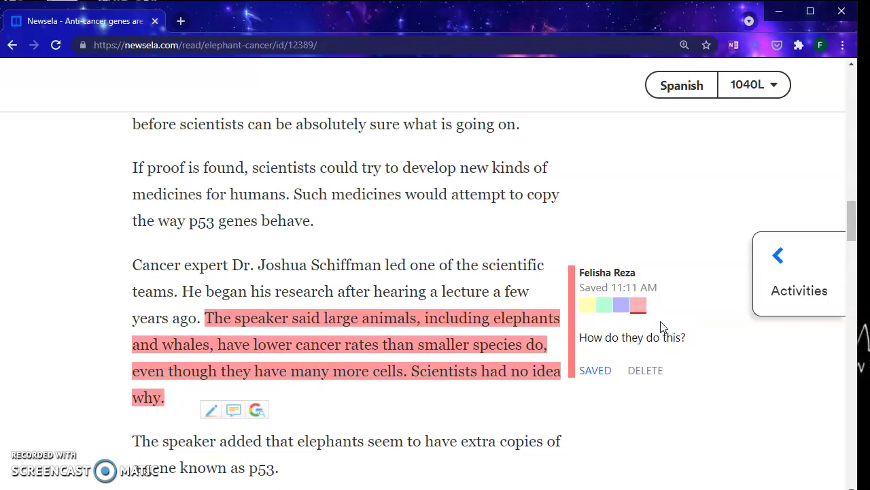
left_click(597, 370)
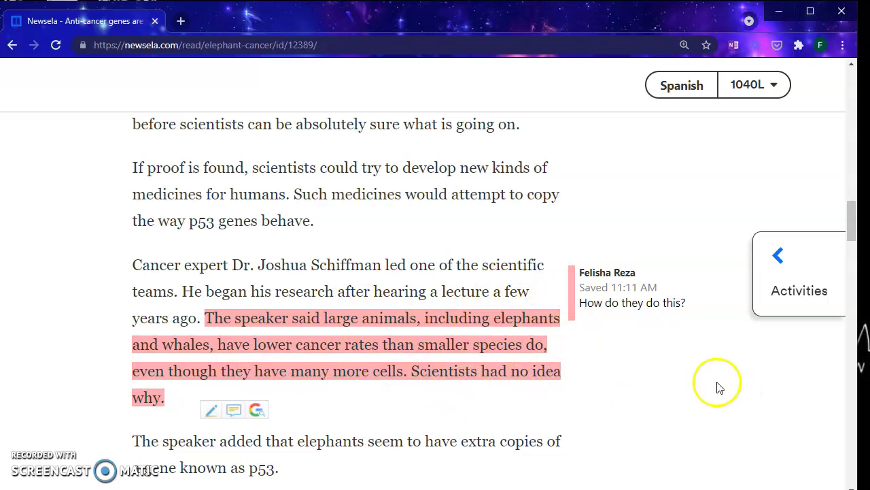
Step: Review the rest of the article, including the purple-highlighted passage on mouse cells and its note, and return to the article's title
scroll(649, 363, "down", 2)
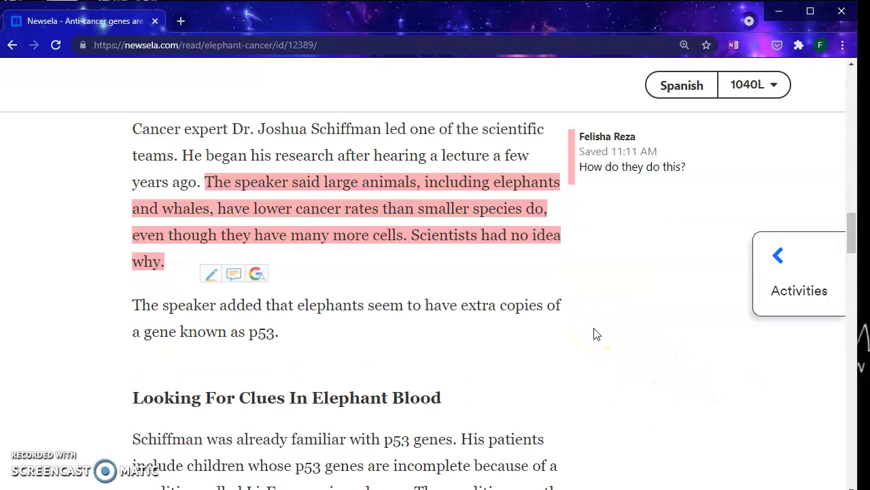
scroll(521, 342, "down", 2)
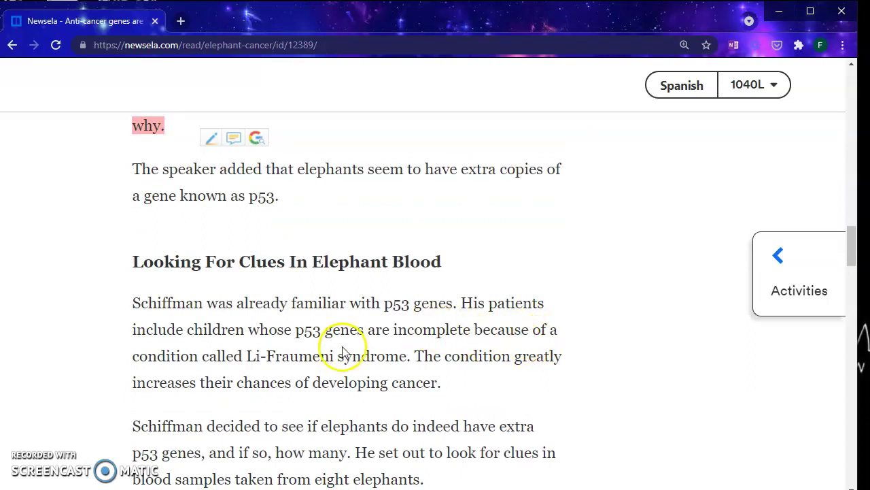
scroll(442, 315, "down", 3)
scroll(360, 299, "down", 12)
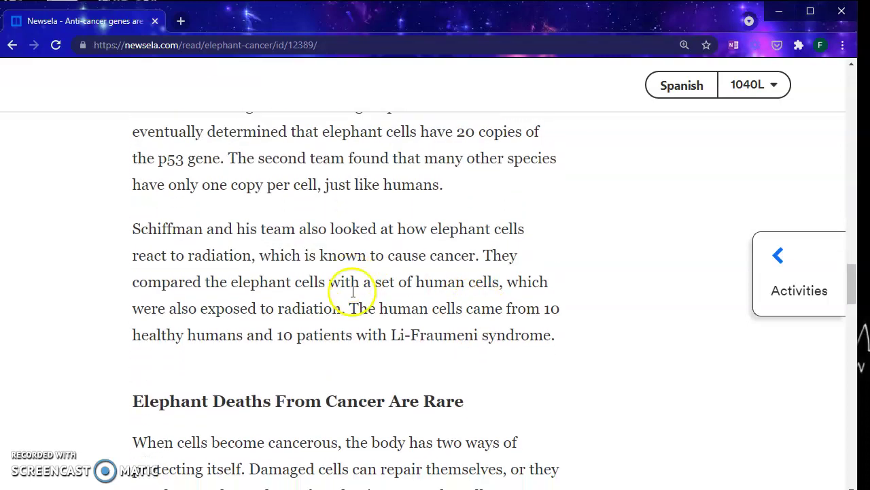
scroll(448, 272, "down", 3)
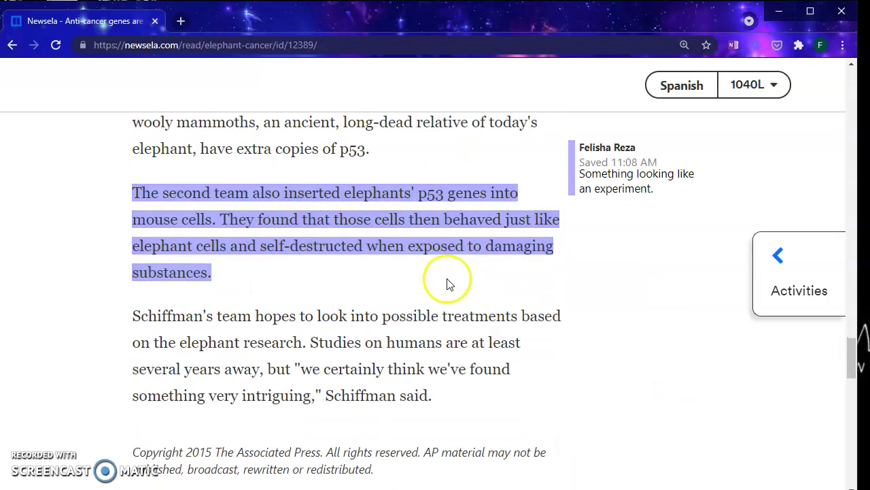
scroll(448, 317, "up", 2)
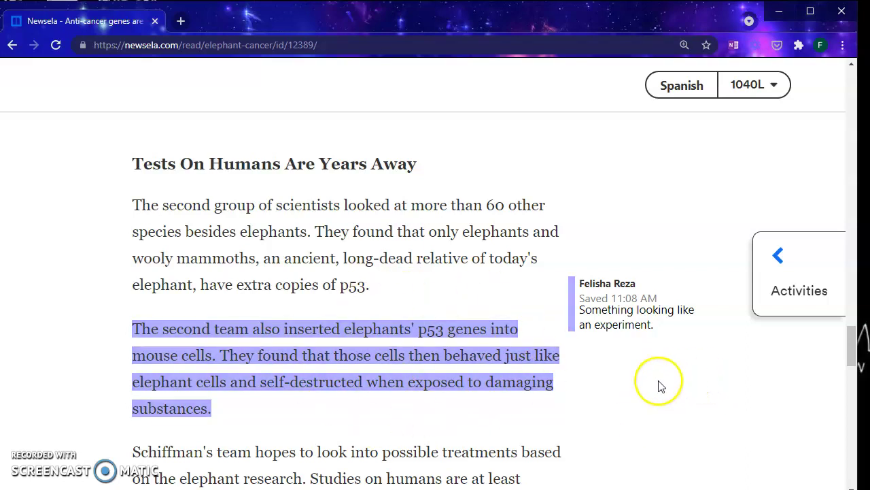
scroll(666, 416, "down", 1)
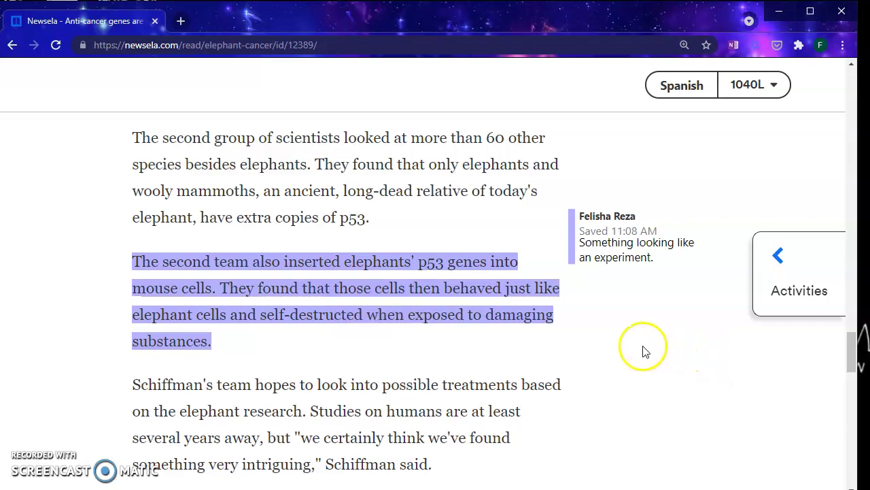
scroll(644, 349, "up", 6)
scroll(547, 336, "up", 10)
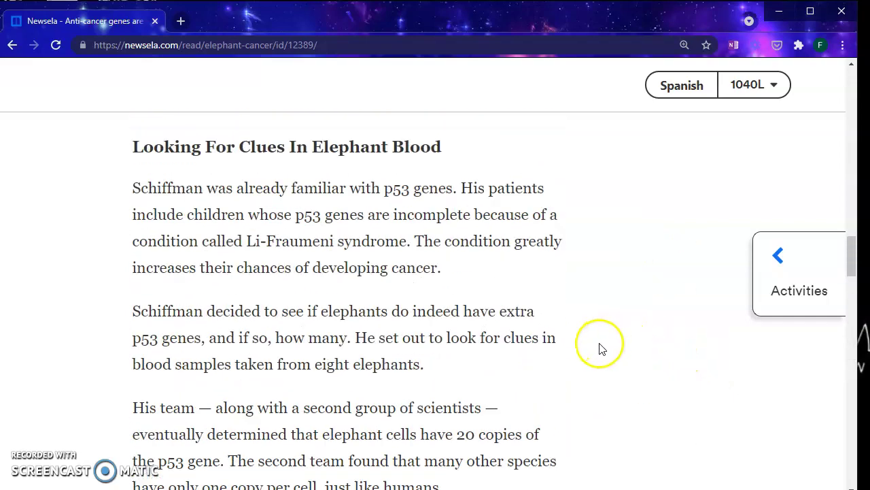
scroll(580, 345, "up", 10)
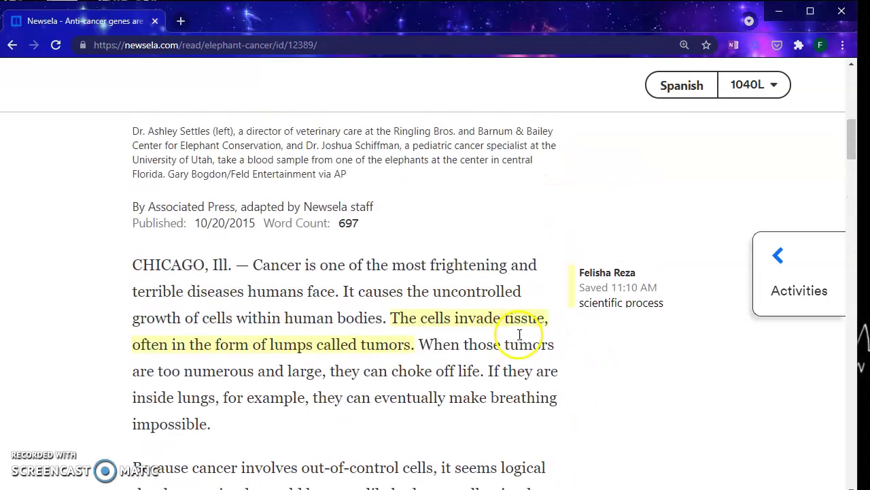
scroll(506, 320, "up", 5)
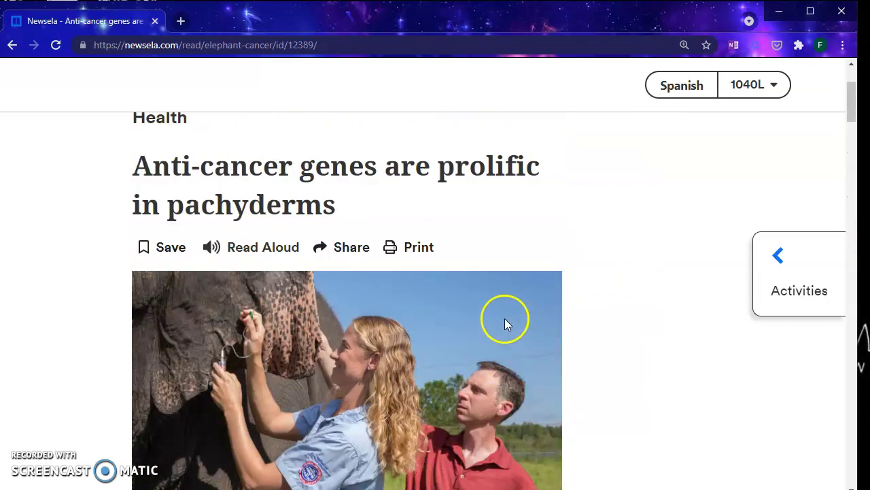
scroll(578, 197, "up", 1)
scroll(556, 224, "up", 1)
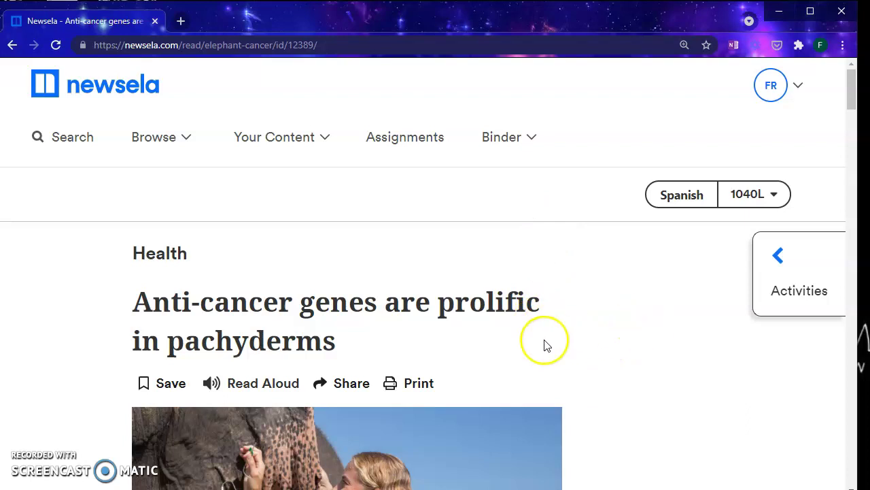
scroll(588, 367, "down", 1)
scroll(628, 334, "up", 1)
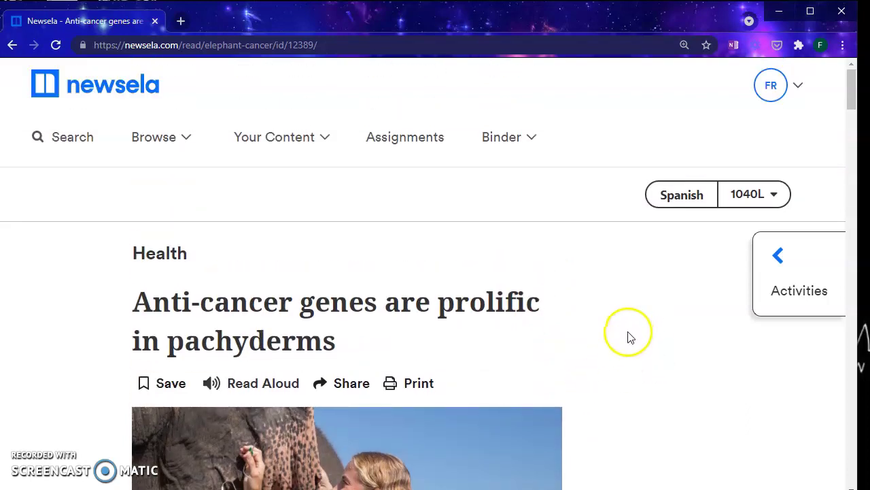